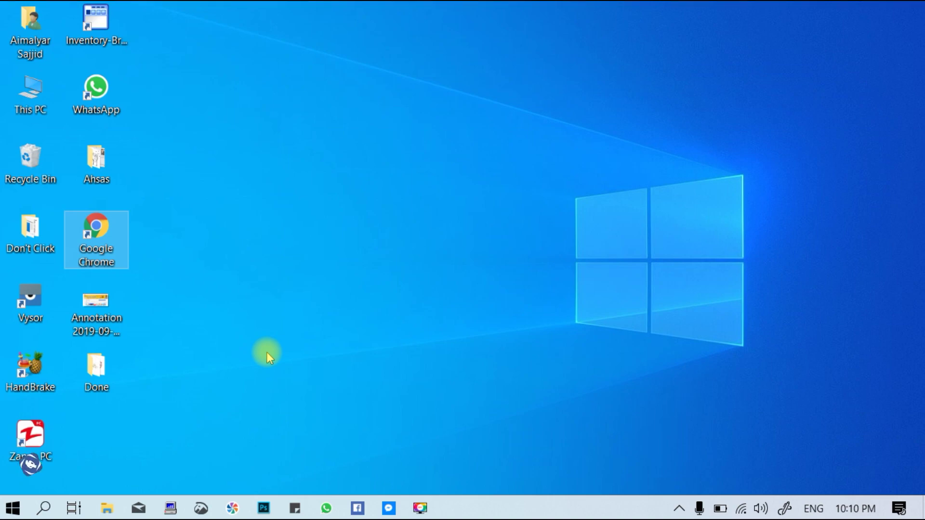
Step: Drag the Google Chrome shortcut from the icon column to the middle of the desktop
left_click_drag(94, 236, 429, 225)
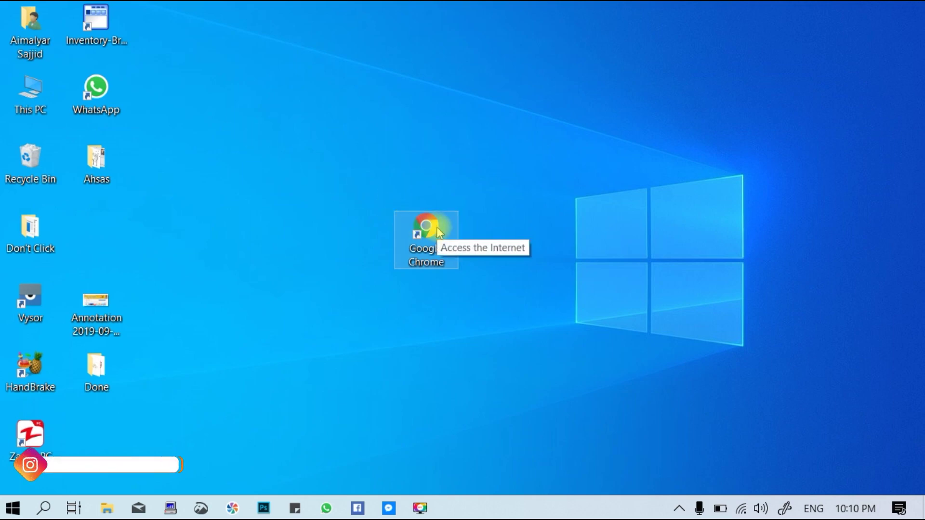
Step: Launch Chrome from the desktop shortcut and go to gmail.com
right_click(430, 225)
left_click(176, 90)
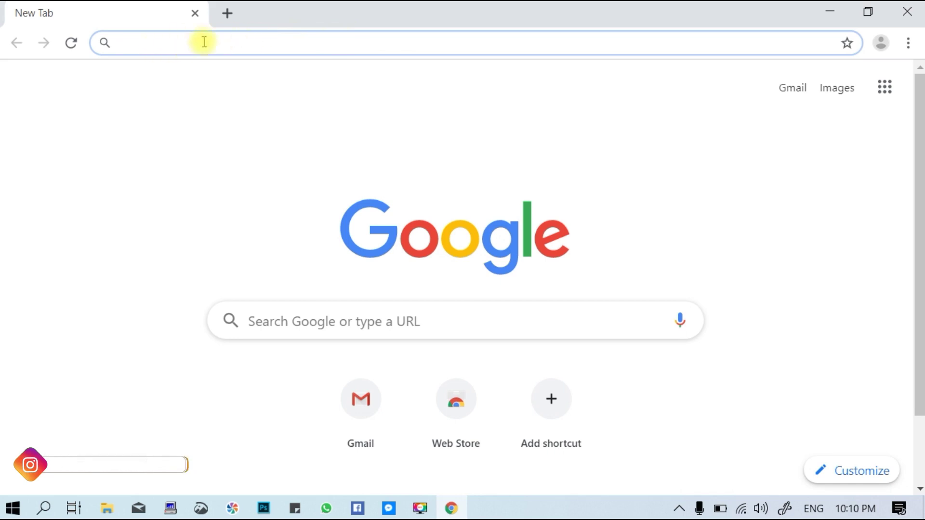
type("gmail.com")
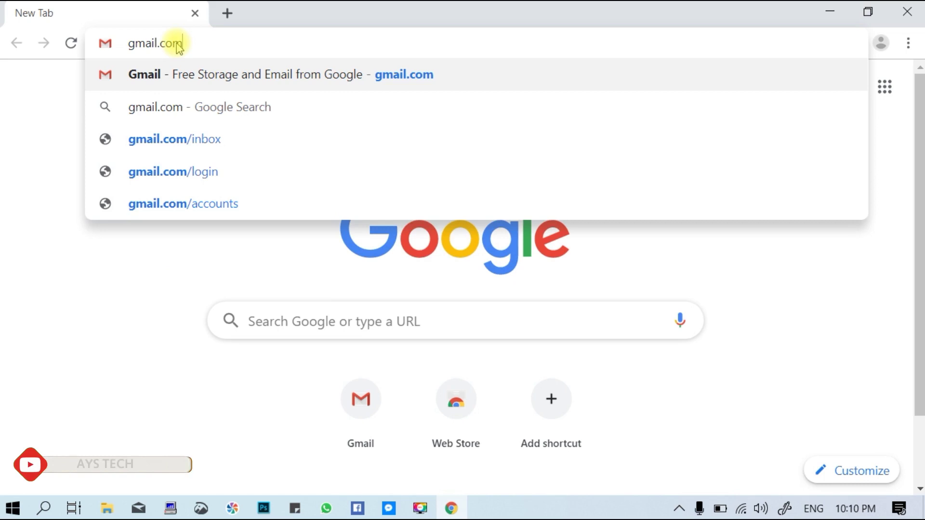
key("Return")
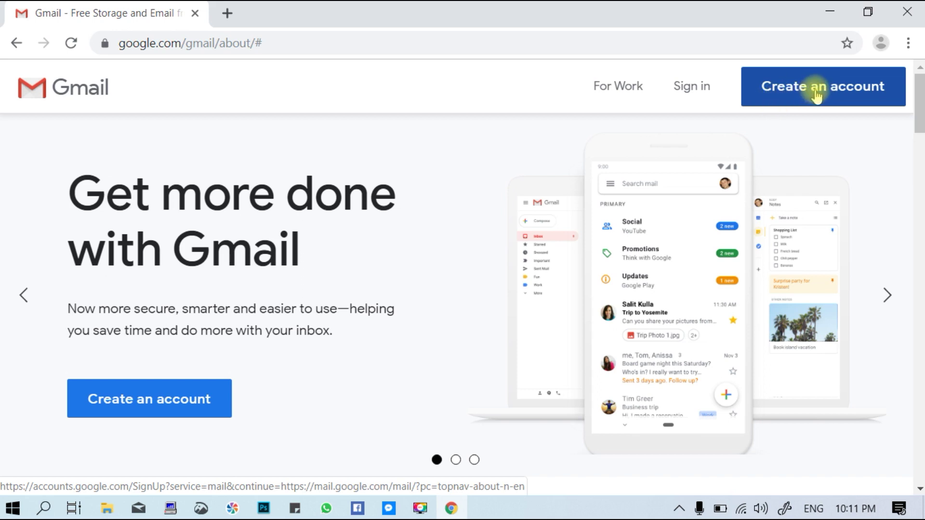
Step: Start creating a Google account, fill in the user's first and last name, and select the proposed username
left_click(838, 96)
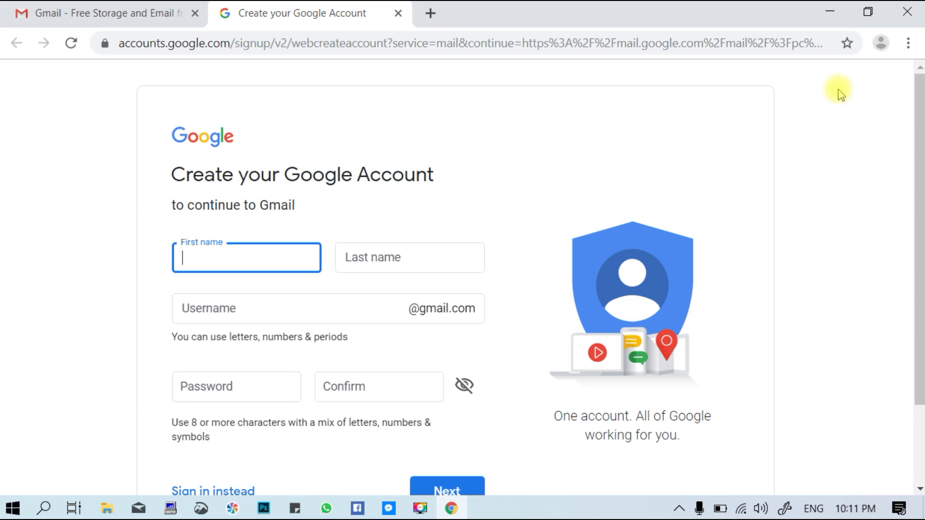
key("Tab")
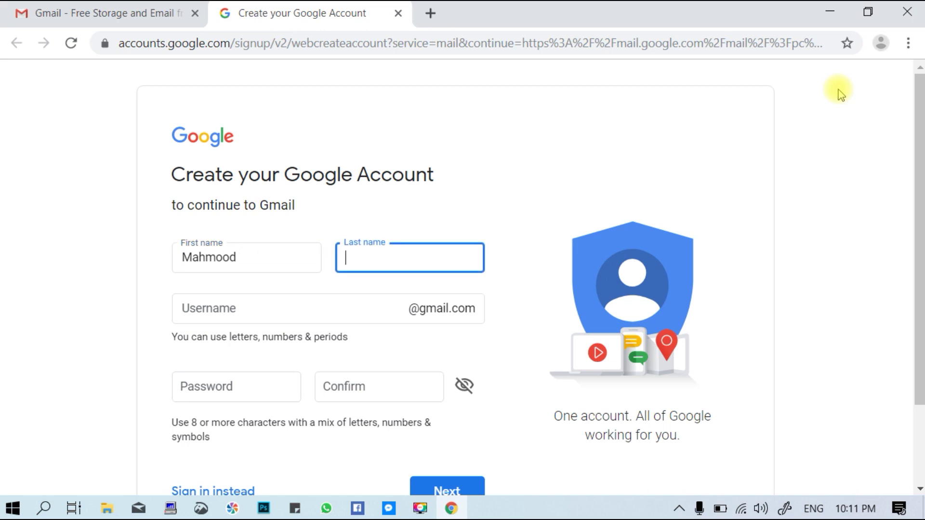
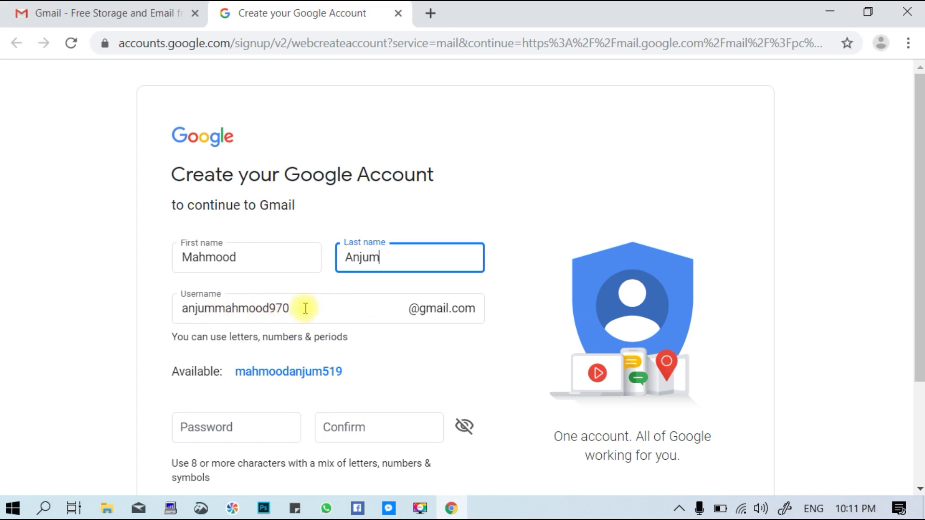
left_click_drag(324, 308, 181, 311)
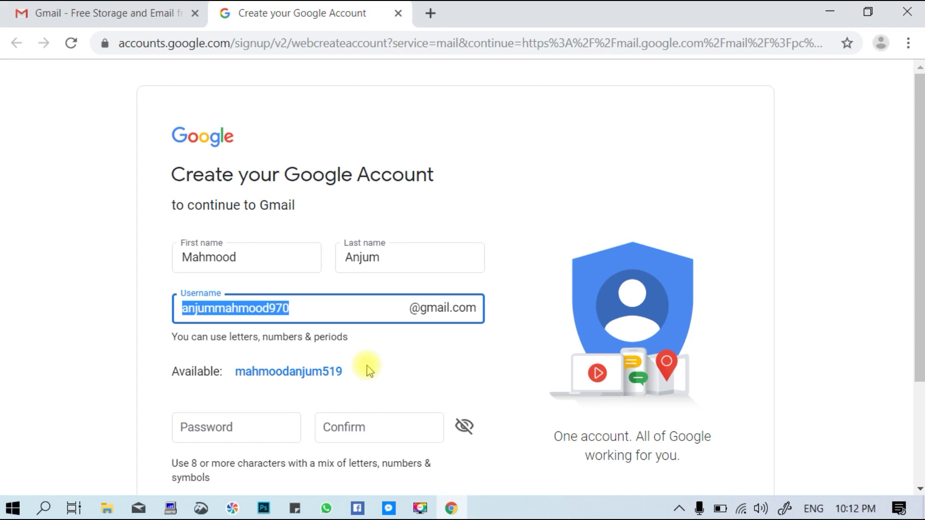
scroll(915, 128, "down", 1)
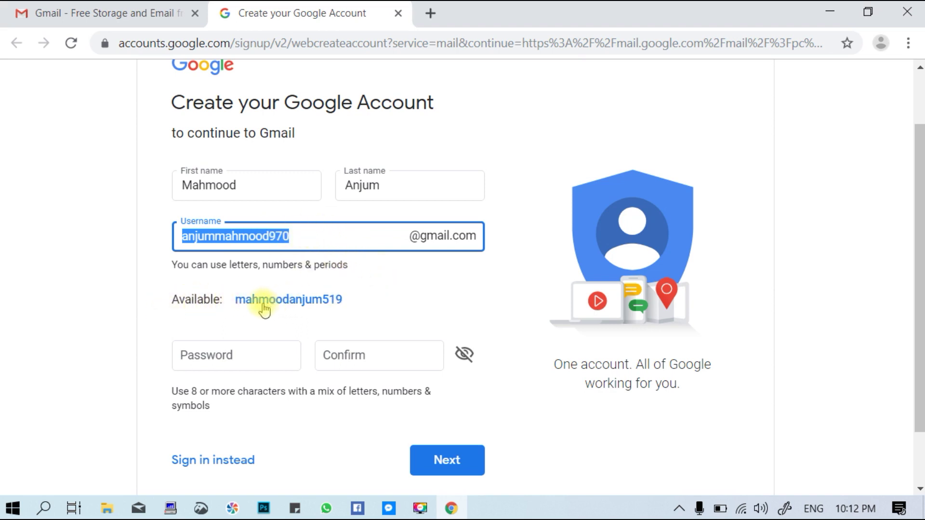
Step: Take the suggested username and enter the account password in both password fields, briefly revealing it to check
left_click(295, 304)
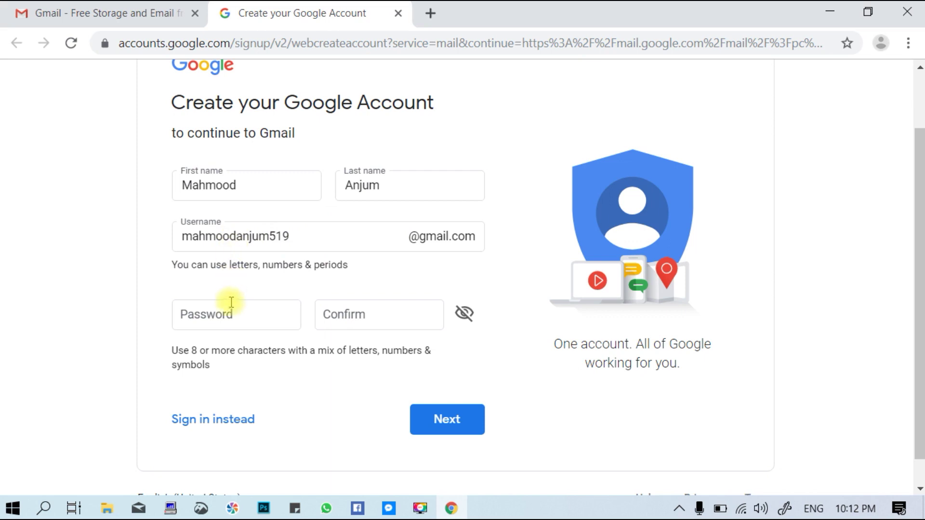
left_click(232, 319)
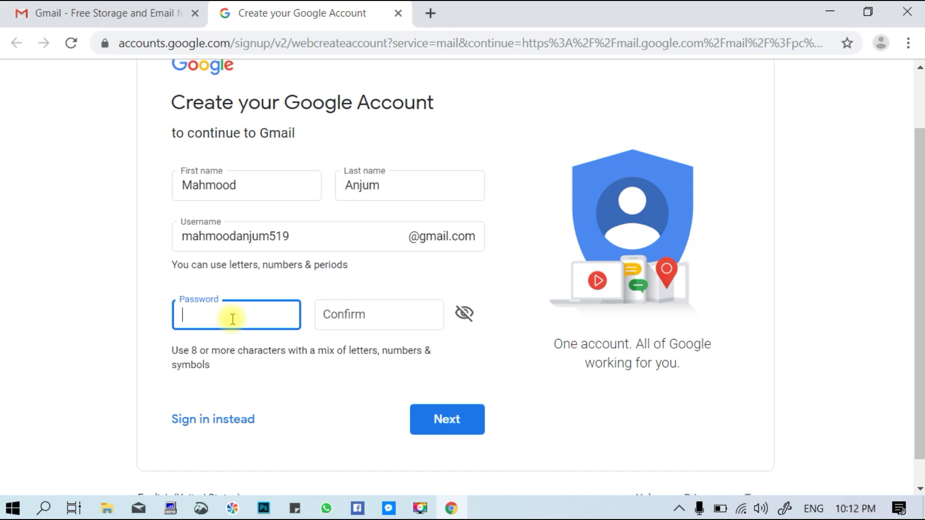
type("************")
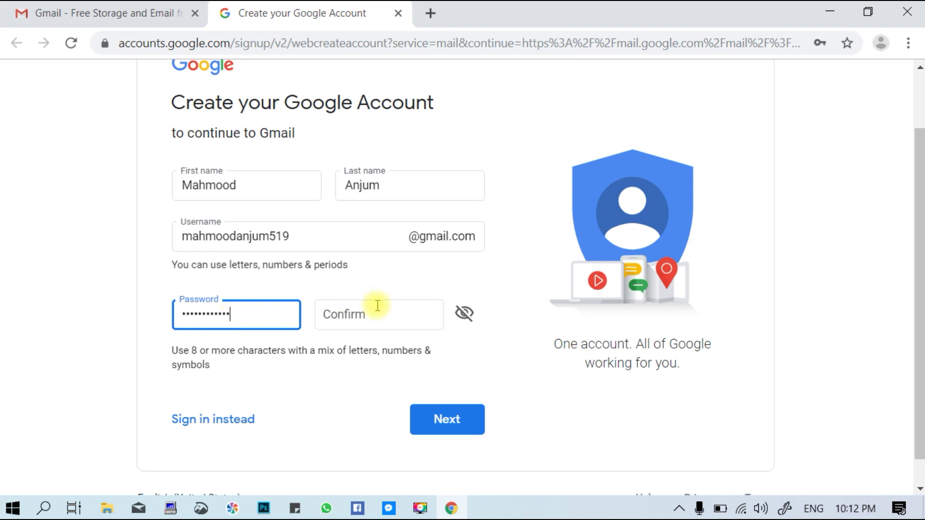
left_click(408, 314)
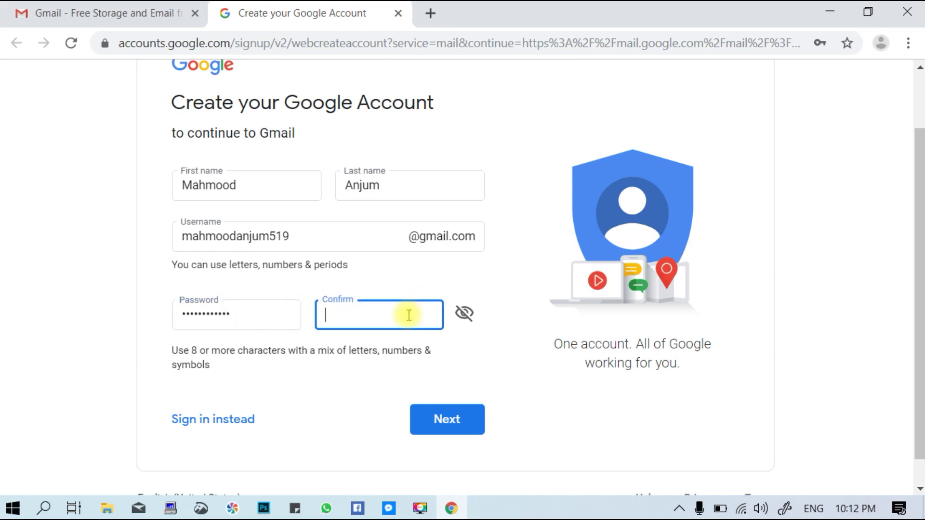
type("••••••••••••")
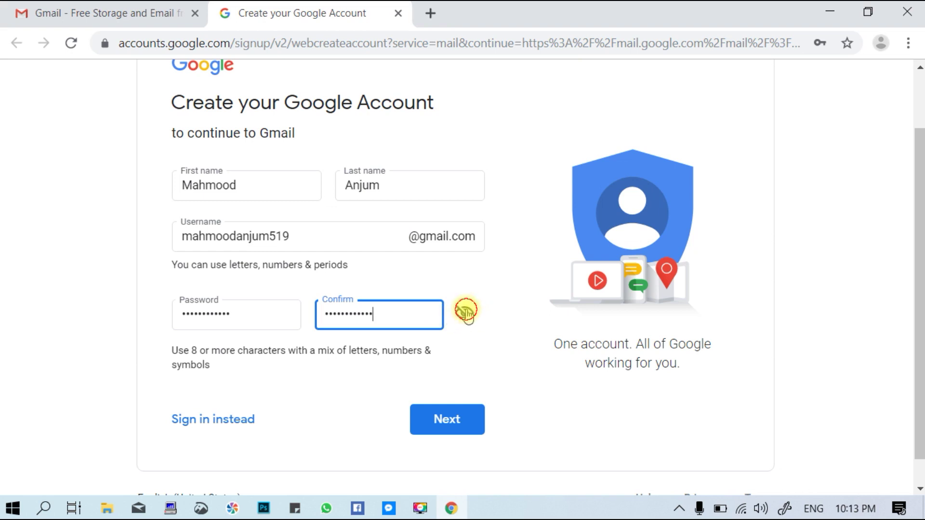
left_click(466, 315)
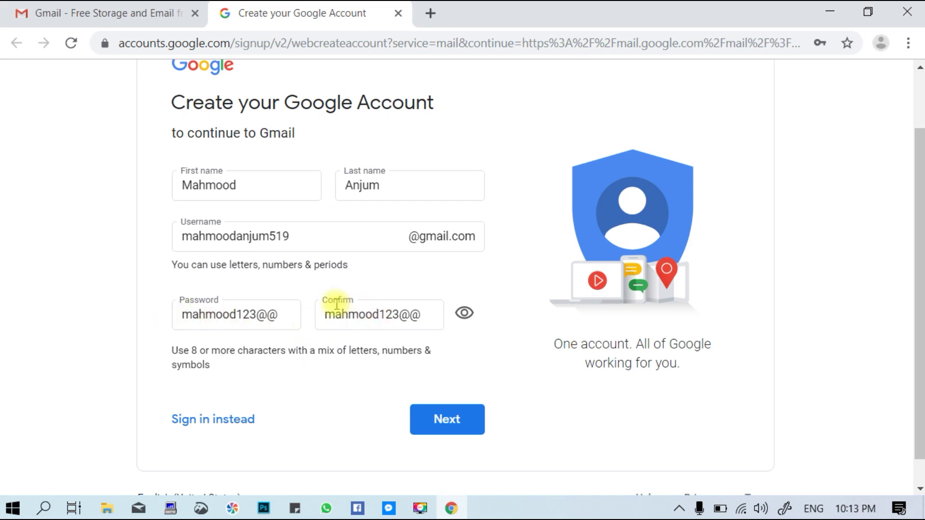
left_click(465, 313)
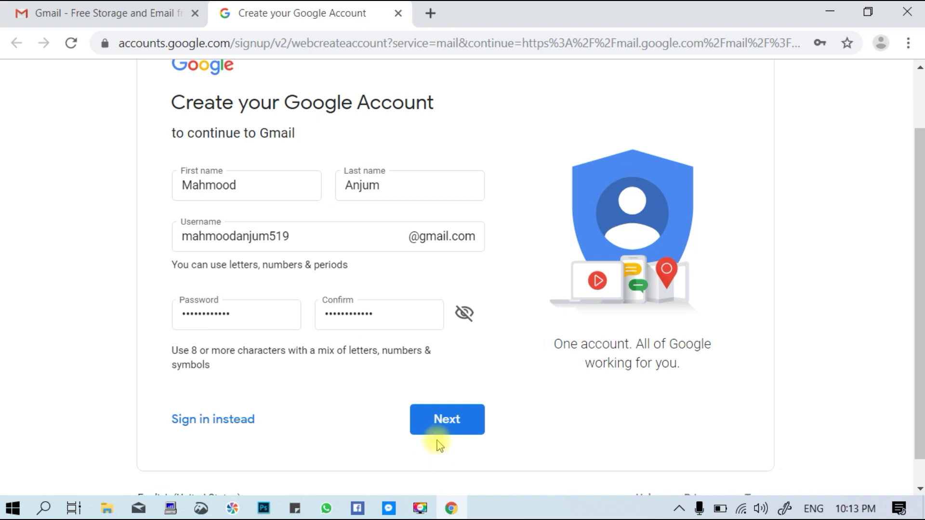
Step: Submit the name, username and password, then enter the user's phone number for verification
left_click(446, 424)
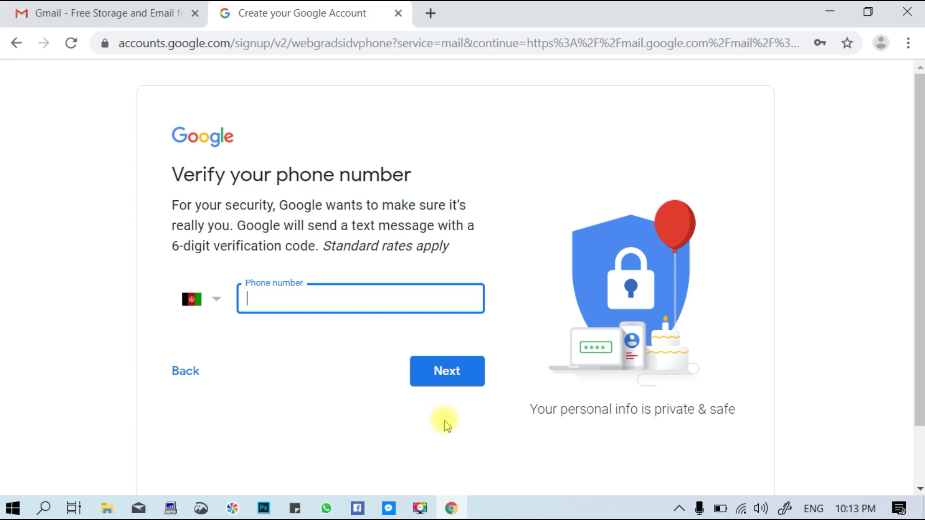
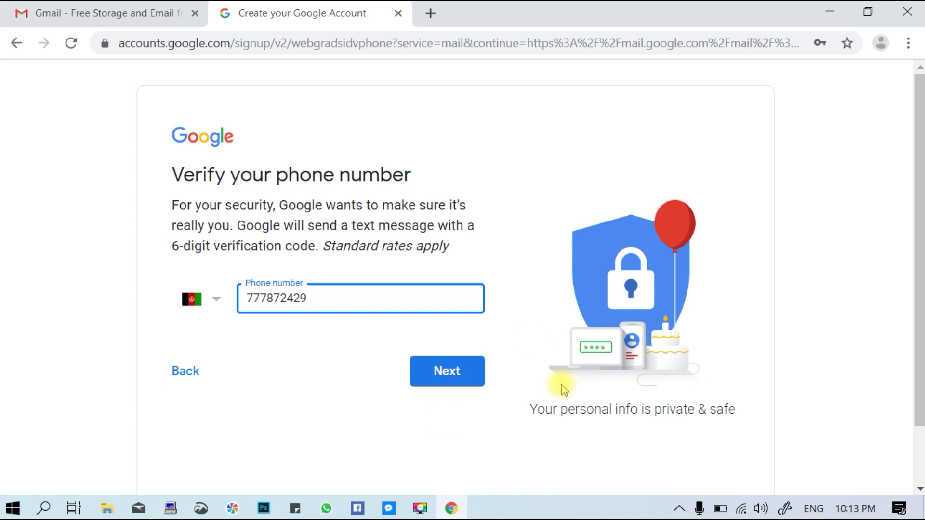
left_click(443, 374)
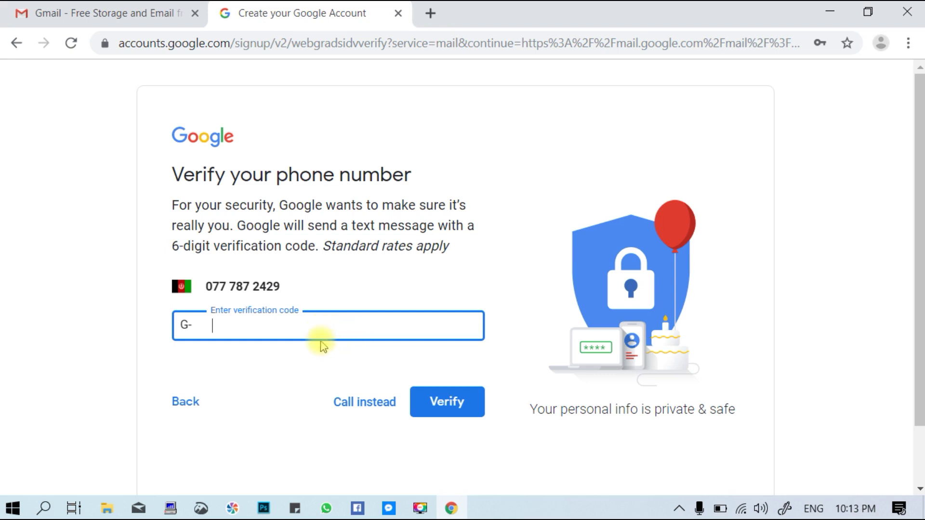
Step: Type the 6-digit verification code received by text message
left_click(332, 332)
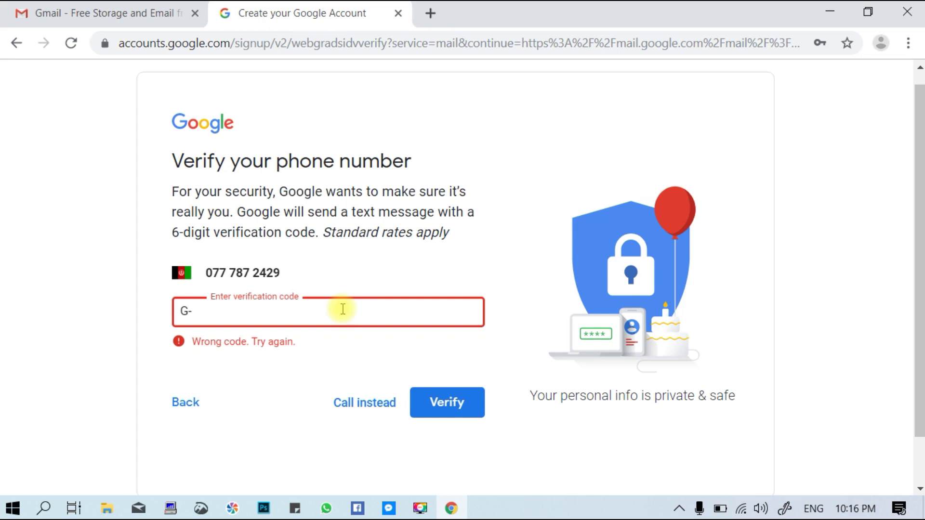
left_click(455, 404)
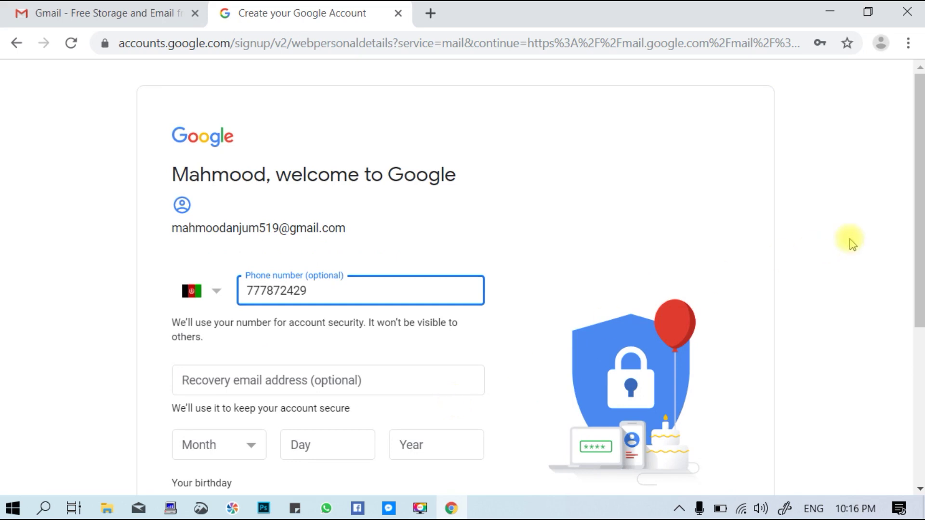
left_click(919, 212)
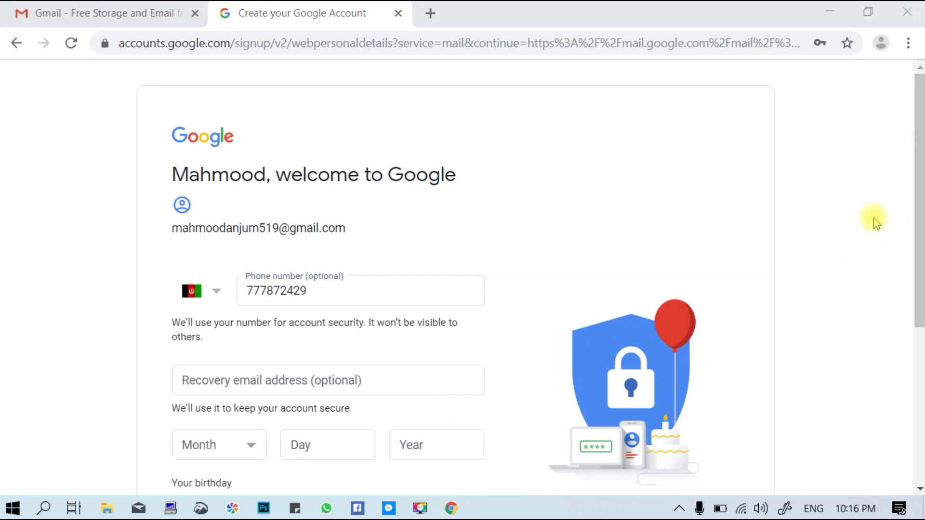
left_click_drag(919, 196, 903, 256)
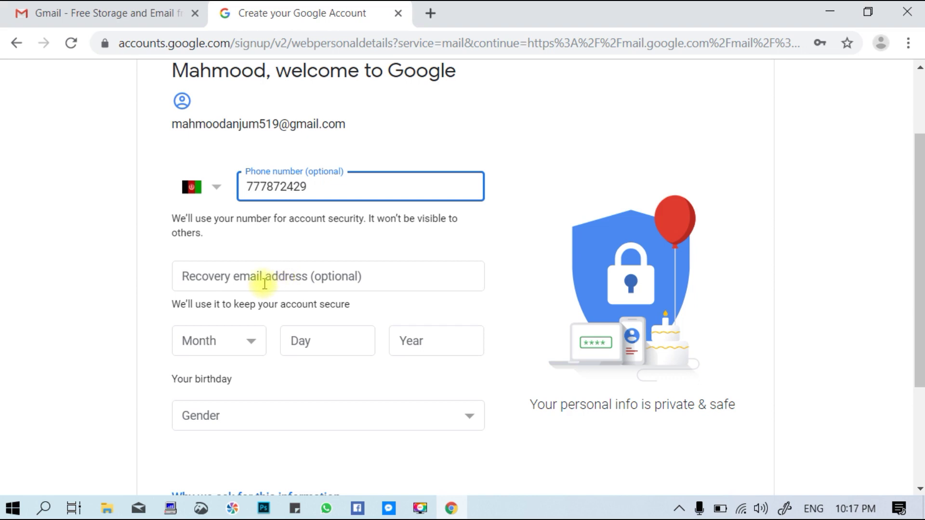
Step: Enter the recovery email address and the birthday January 1, 1995
left_click(265, 283)
type("ai")
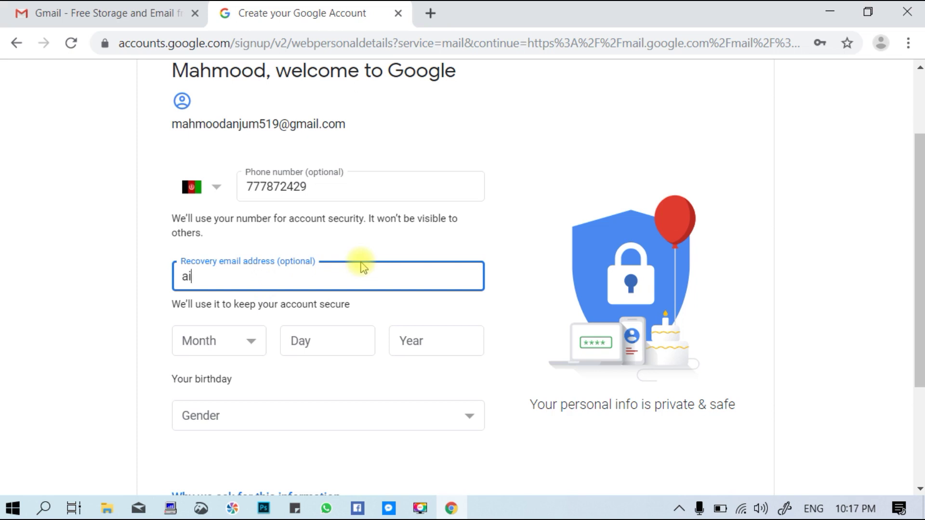
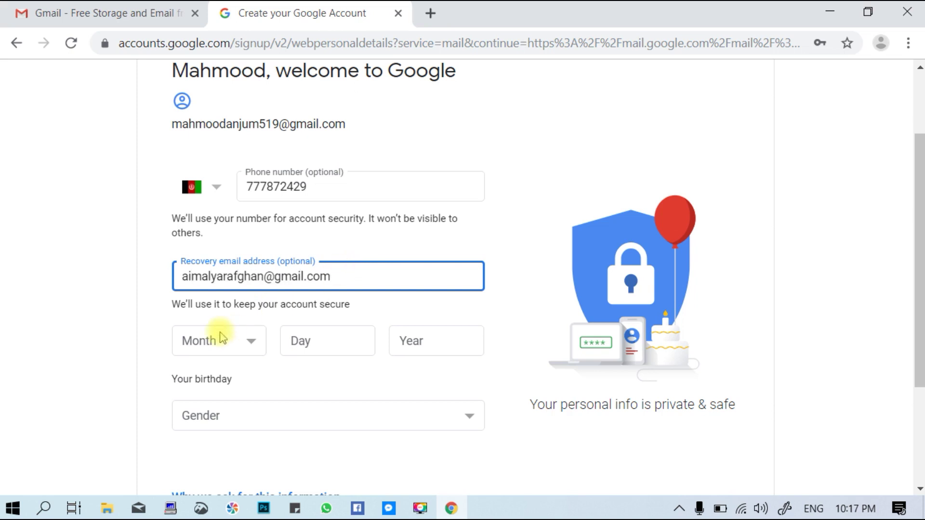
left_click(252, 343)
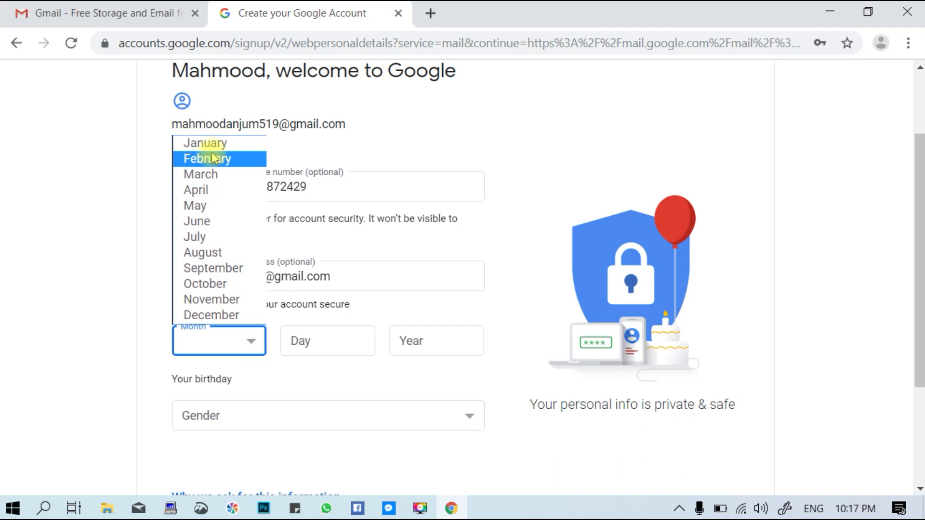
left_click(212, 143)
left_click(332, 337)
type("1")
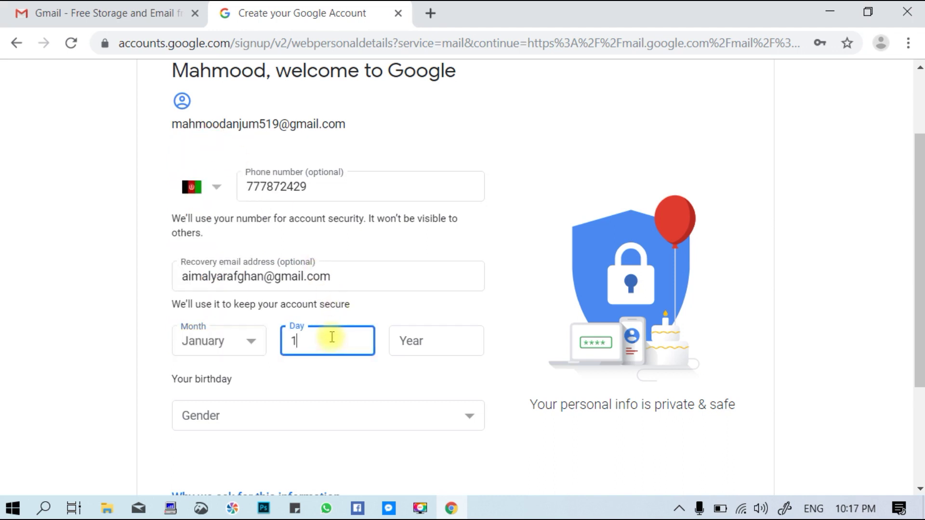
left_click(418, 339)
type("1995")
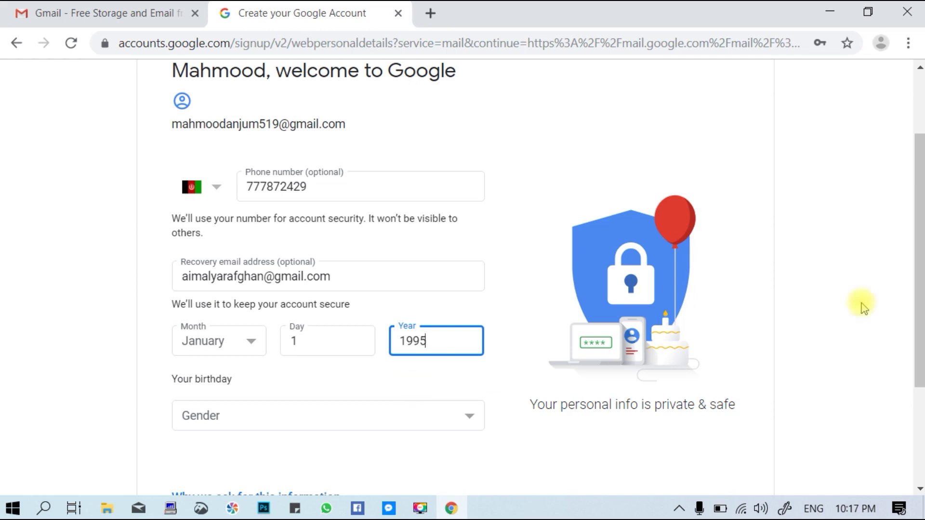
Step: Choose Male as the gender
left_click(922, 319)
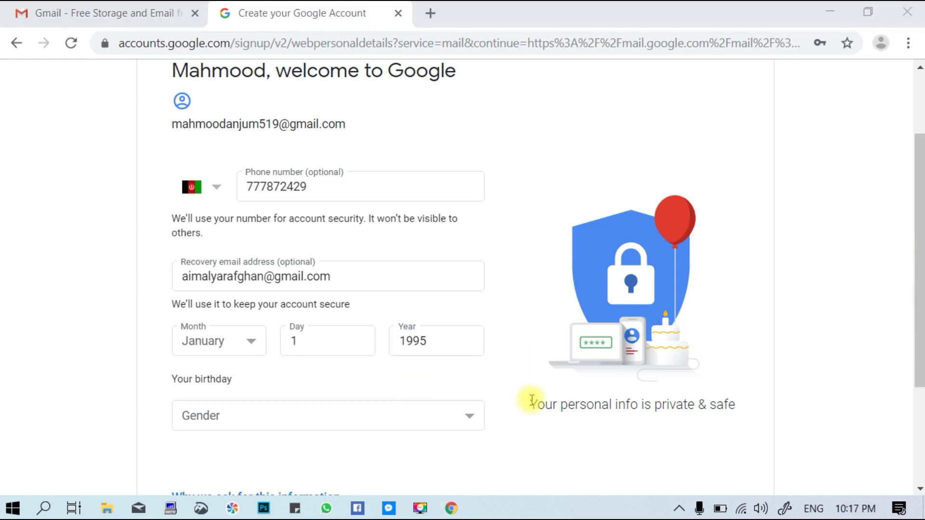
left_click(468, 420)
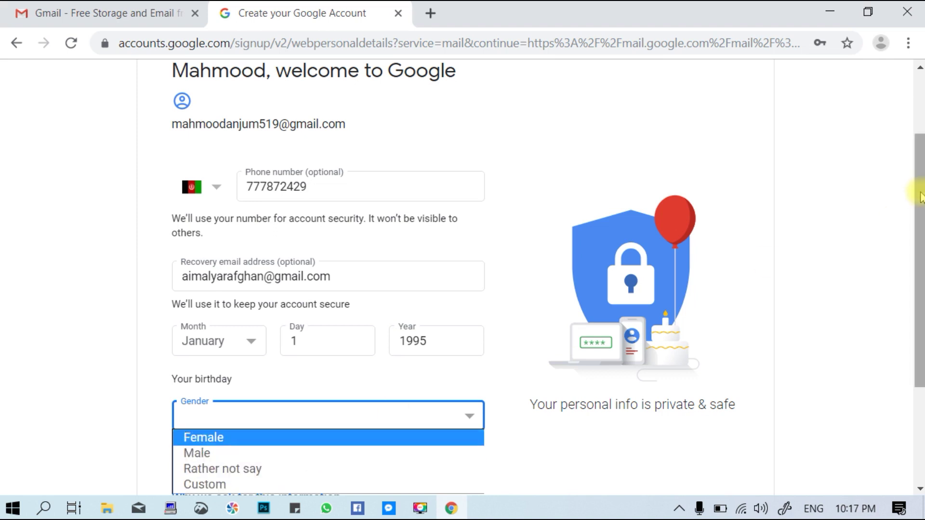
scroll(918, 198, "down", 3)
left_click(467, 290)
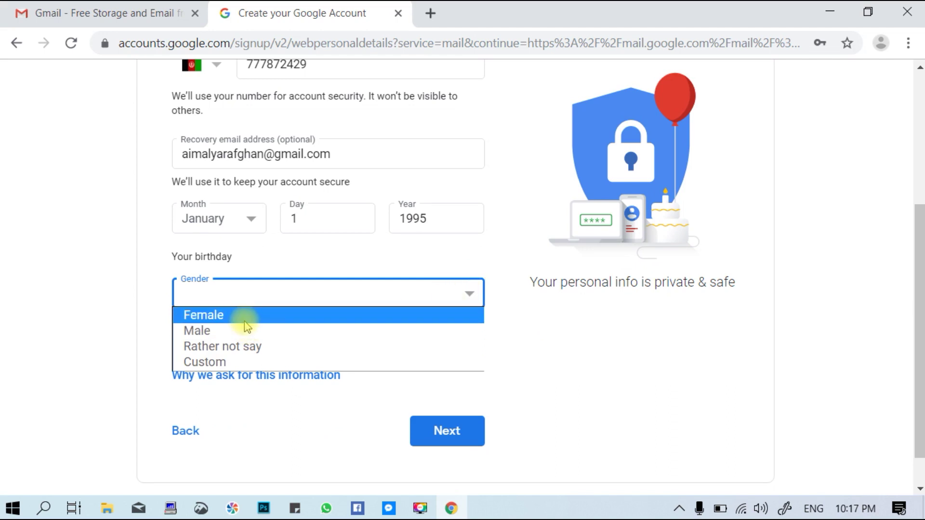
left_click(217, 331)
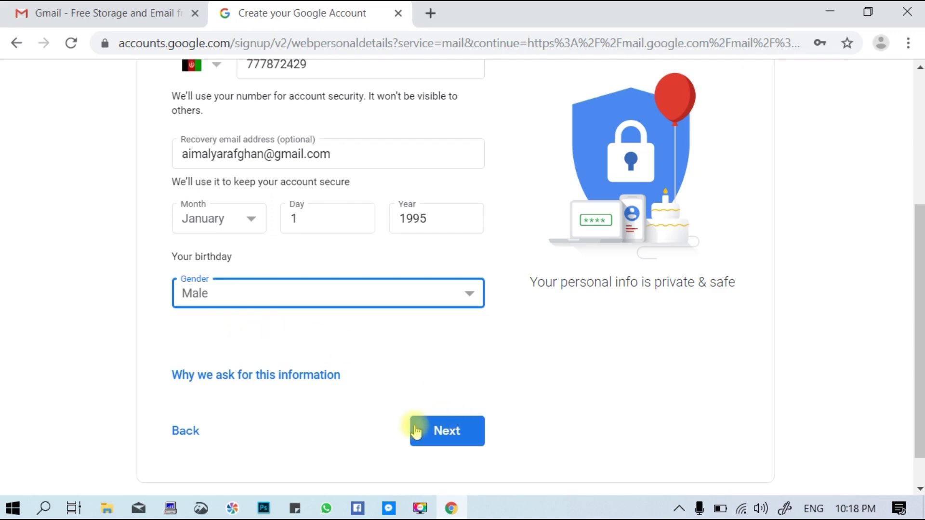
Step: Submit the personal details, skip extra phone-number uses, and scroll to the end of the Privacy and Terms
left_click(427, 435)
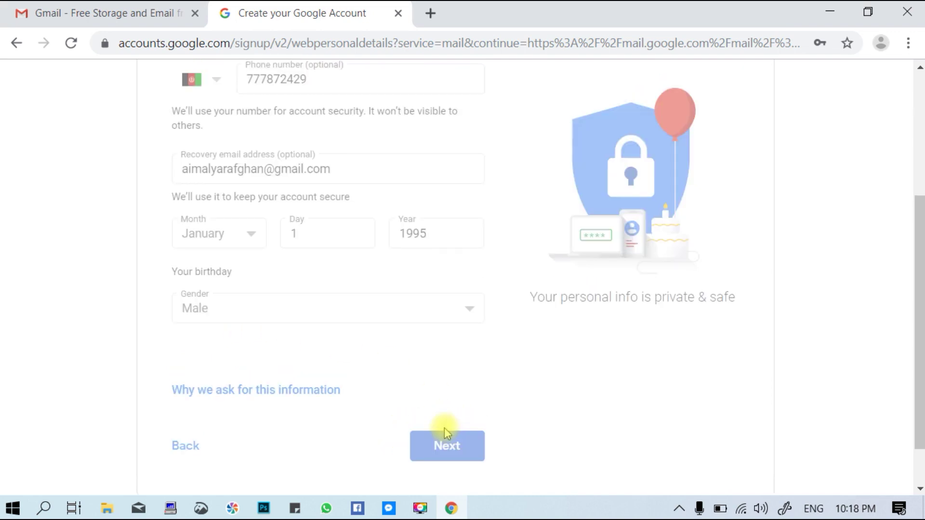
scroll(424, 371, "down", 1)
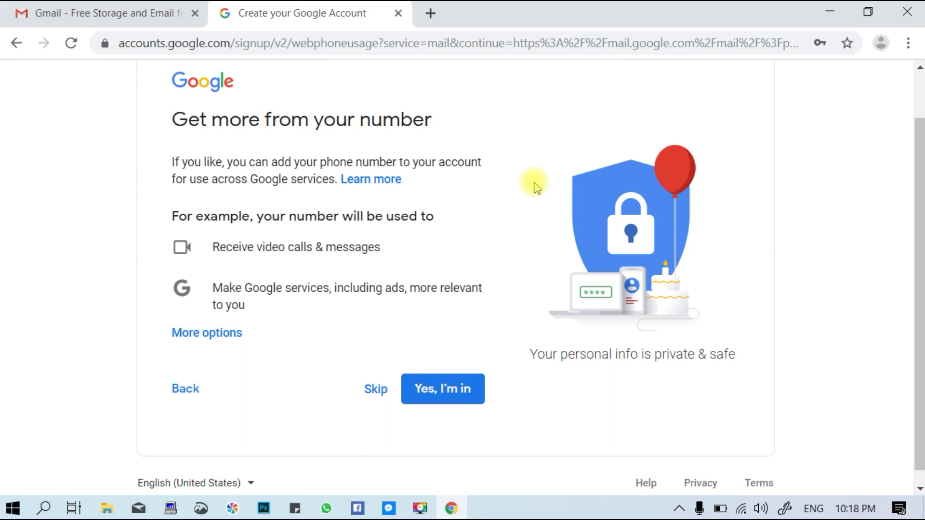
left_click(376, 389)
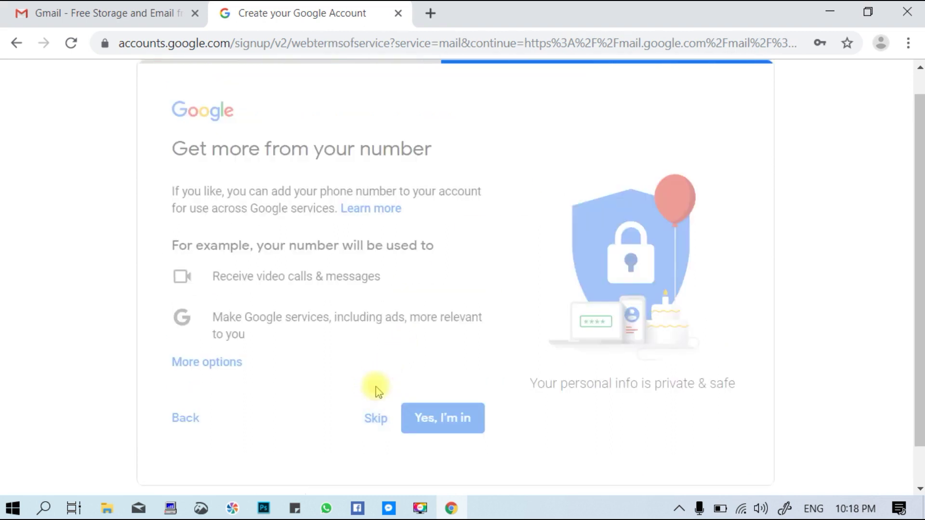
left_click_drag(918, 191, 921, 390)
left_click_drag(492, 146, 499, 400)
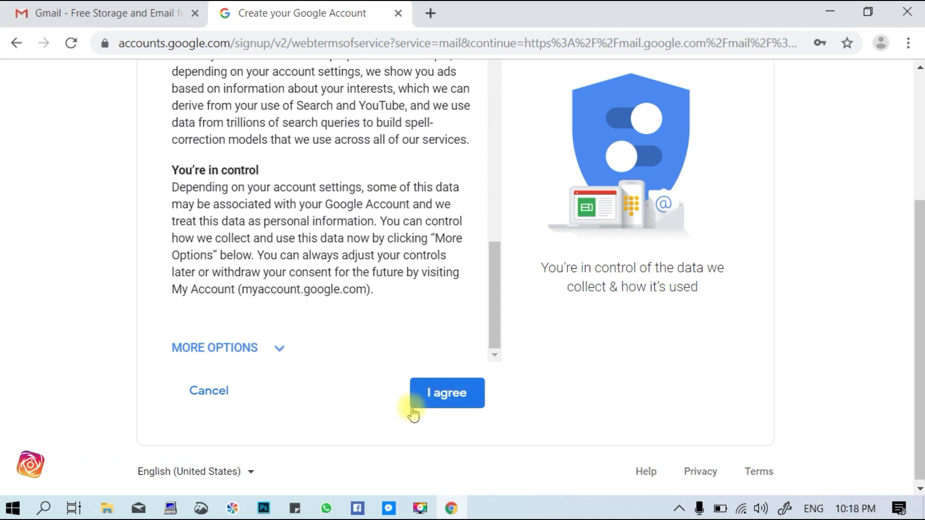
Step: Agree to the Privacy and Terms so the account is created and Gmail loads
left_click(431, 409)
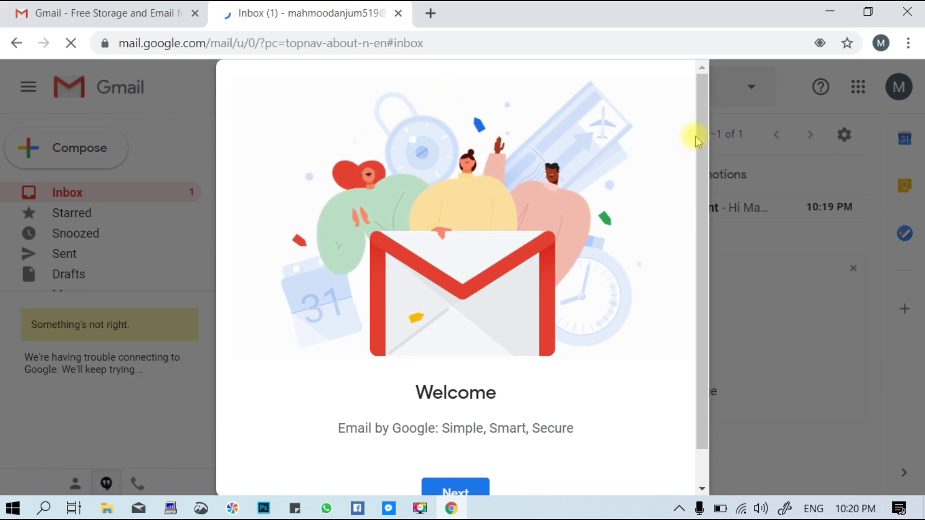
Step: Go through the Gmail welcome dialog and confirm the Default view
left_click_drag(707, 170, 693, 256)
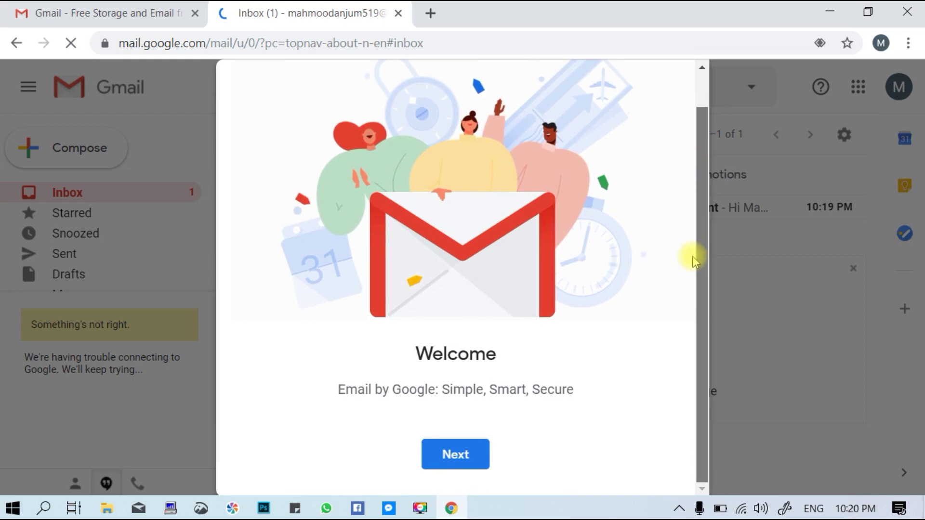
left_click(456, 462)
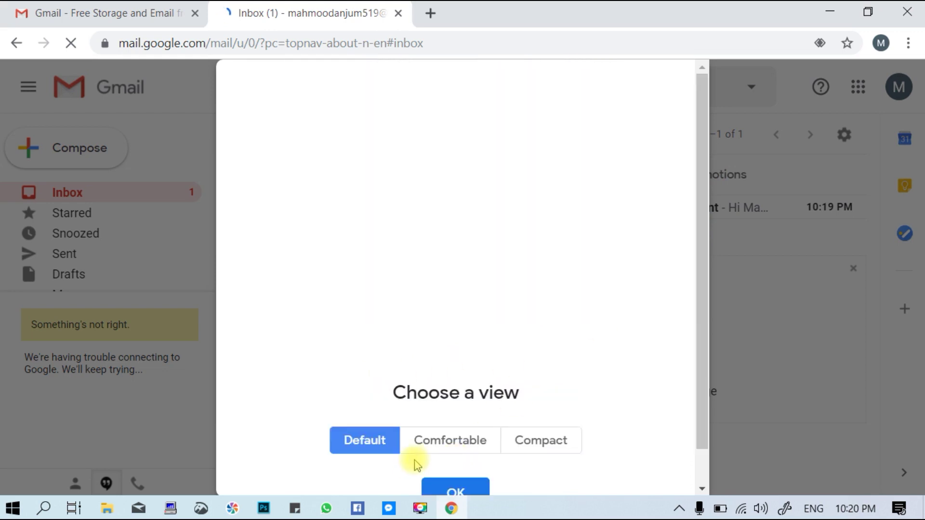
left_click_drag(705, 303, 703, 345)
left_click(471, 436)
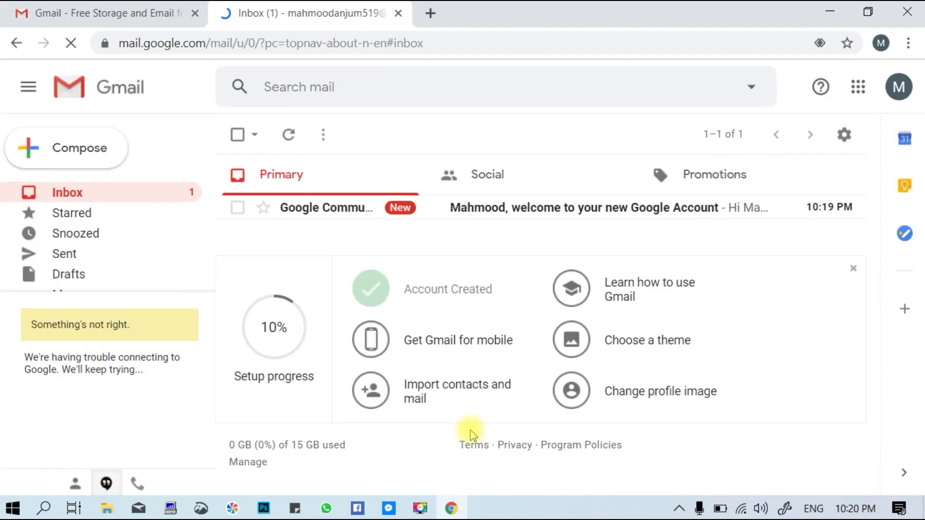